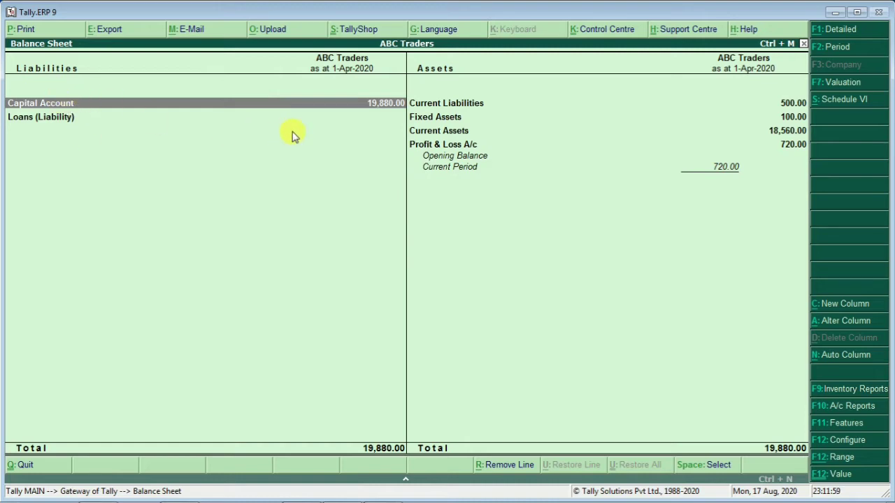
- Drill down from Capital Account in the Balance Sheet to the Capital ledger's April vouchers
key("Return")
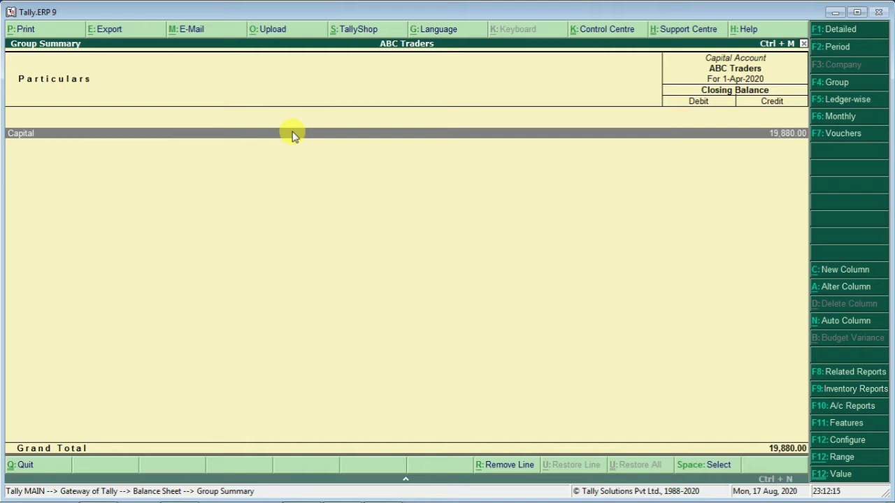
key("Return")
key("Return")
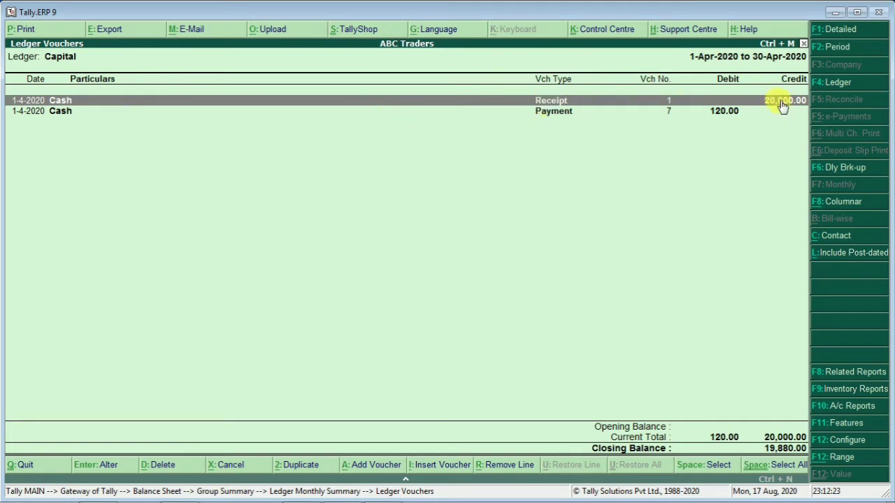
- Switch to the txn document in Word and remove the indent before the first transaction's heading
key("alt+Tab")
key("alt+Tab")
key("alt+Tab")
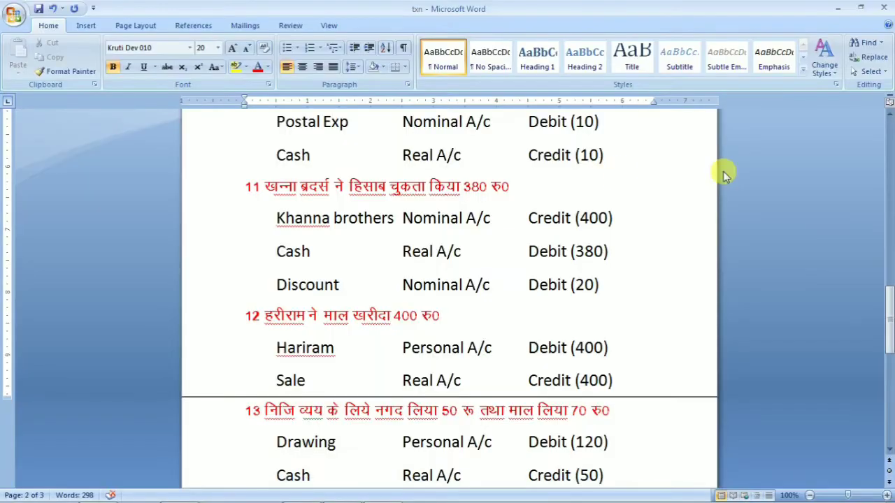
left_click_drag(890, 275, 761, 124)
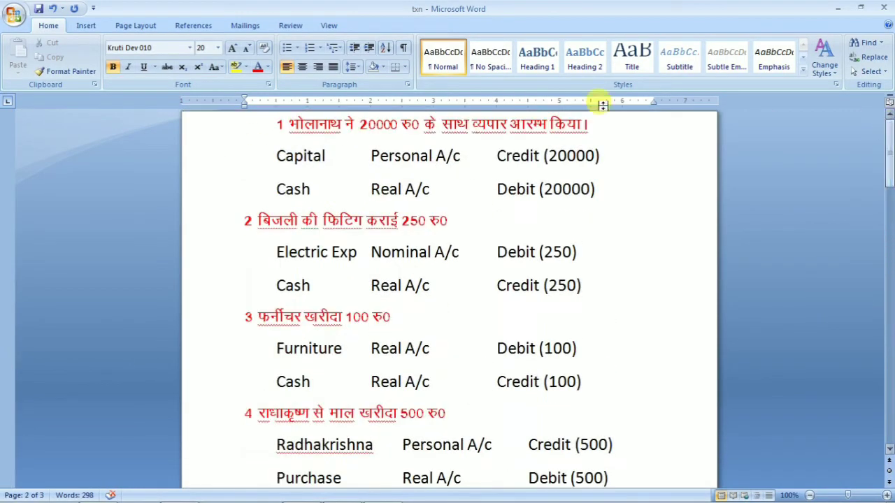
left_click(274, 124)
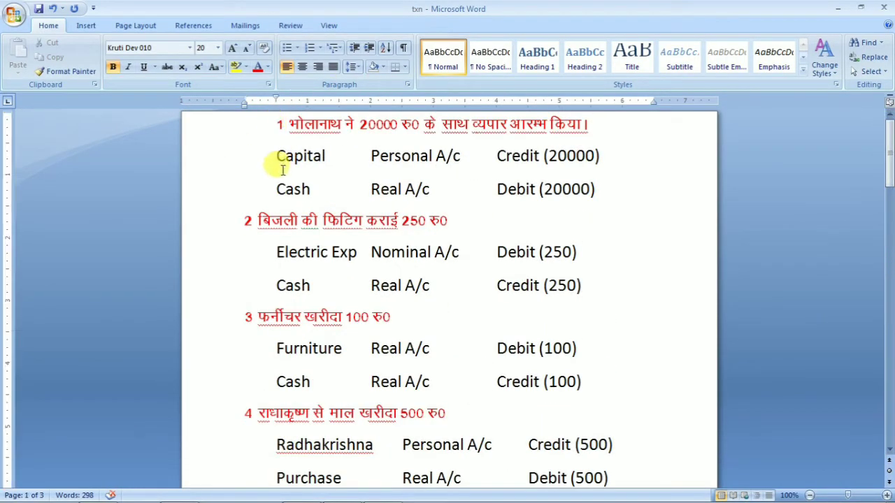
key("BackSpace")
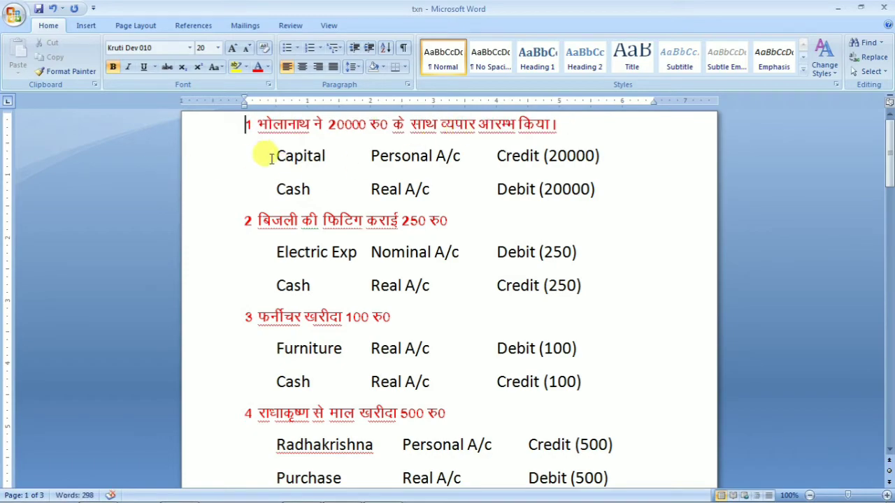
- Switch back to Tally.ERP 9, examine payment voucher 7 in the Capital ledger, and return to the Balance Sheet
key("alt+Tab")
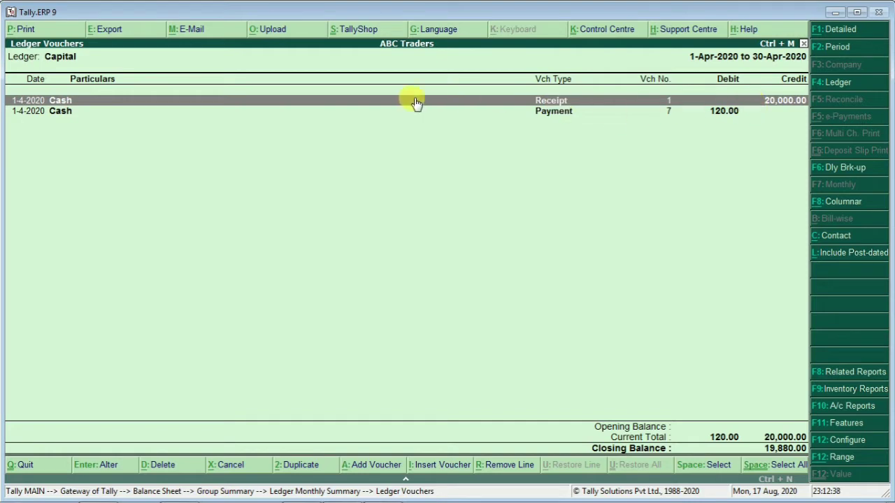
key("Down")
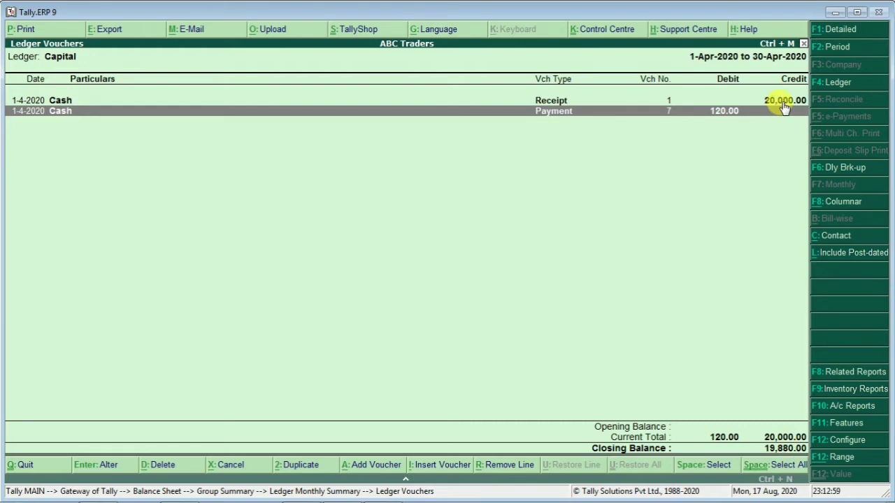
left_click(726, 117)
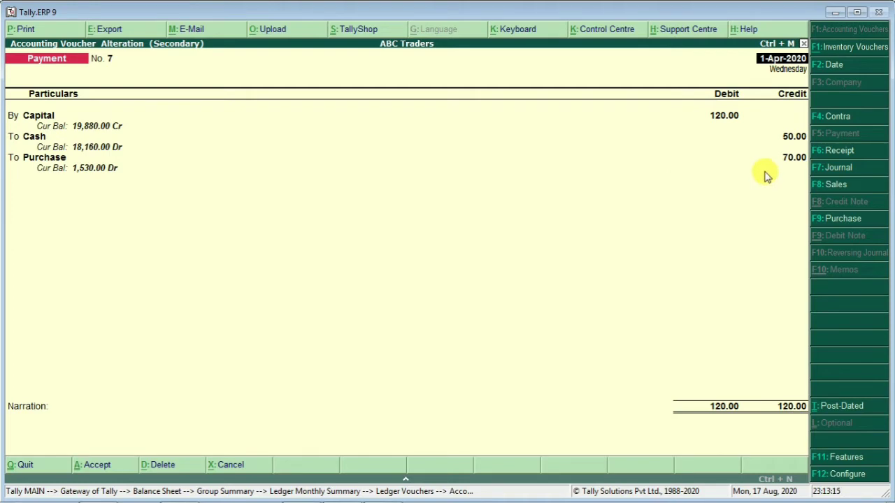
key("Escape")
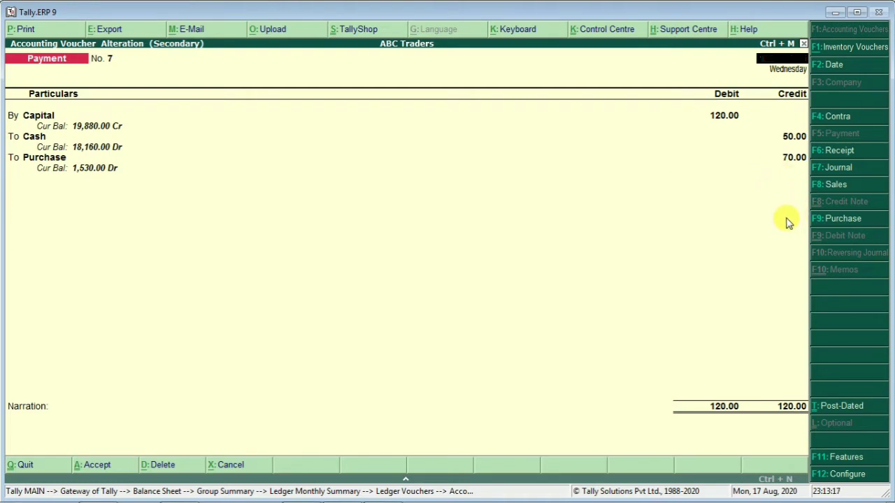
key("Escape")
key("Return")
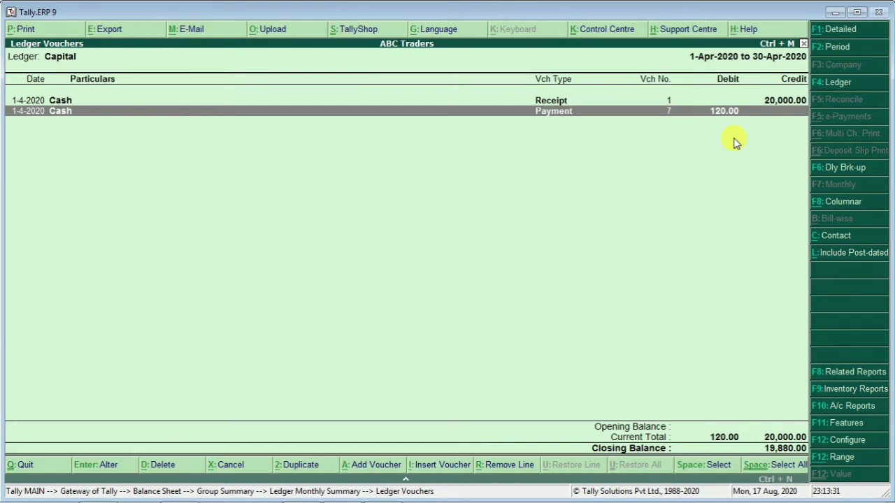
key("Escape")
key("Escape")
key("Escape")
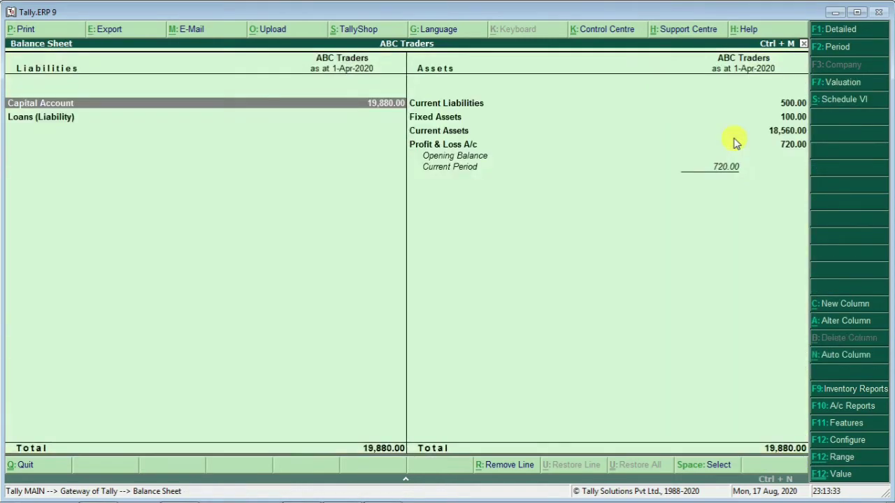
- View the group summary of Loans (Liability) and return to the Balance Sheet
key("Down")
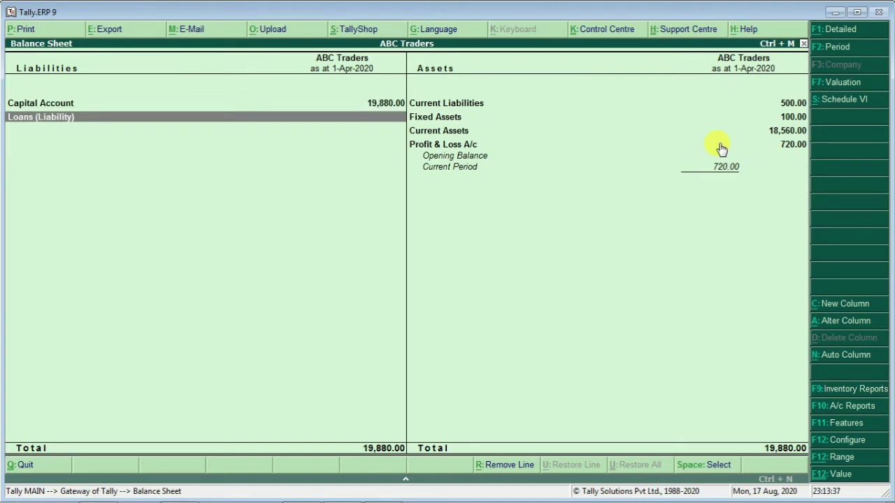
key("Return")
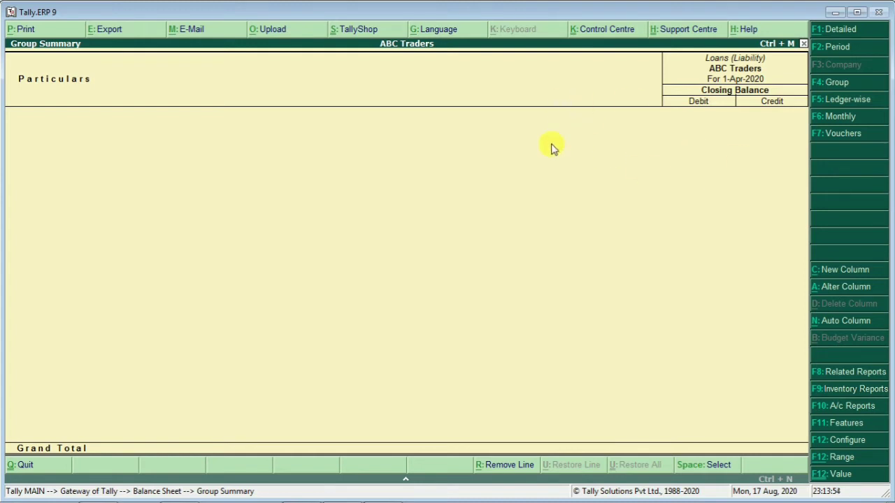
key("Escape")
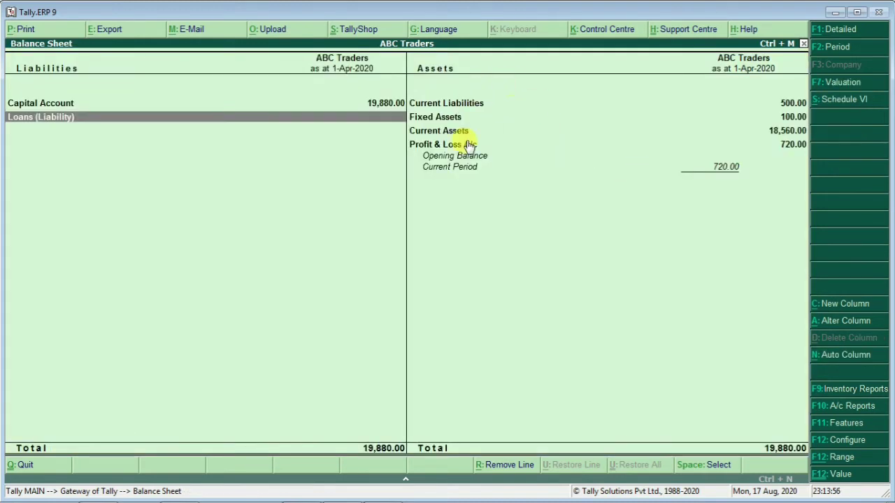
- Drill down from Current Liabilities through Sundry Creditors to the creditor's April ledger vouchers
left_click(472, 106)
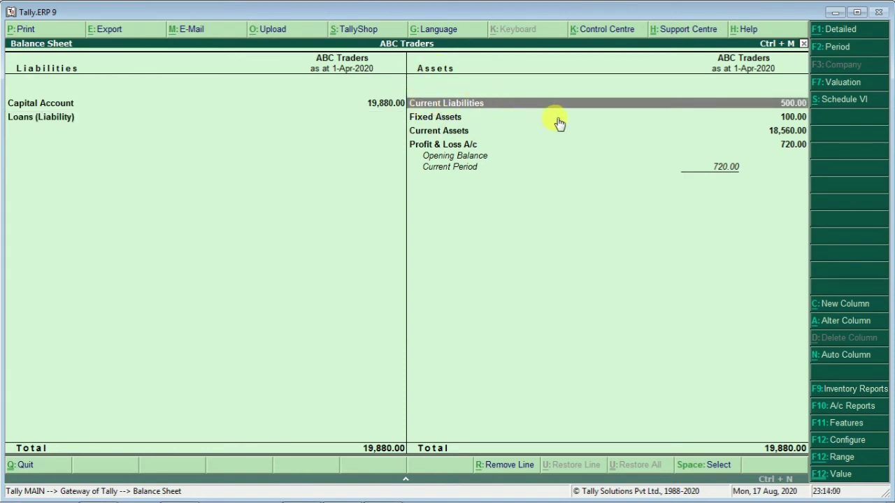
key("Return")
key("Return")
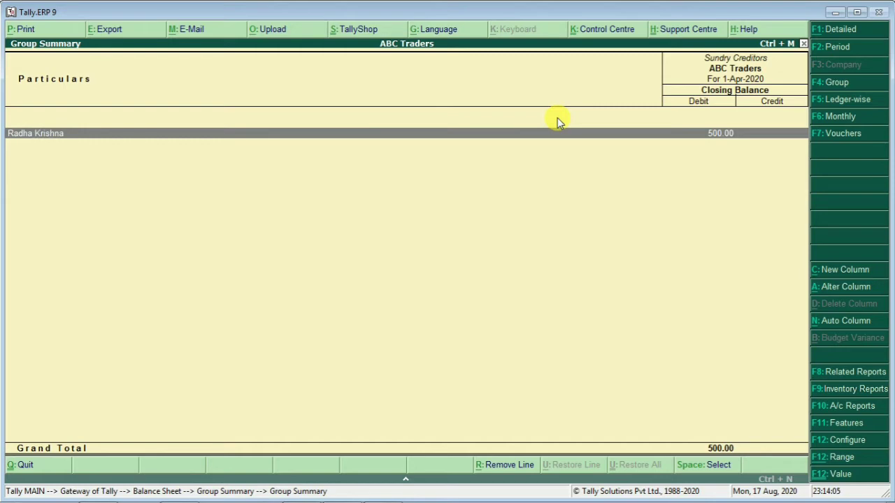
key("Return")
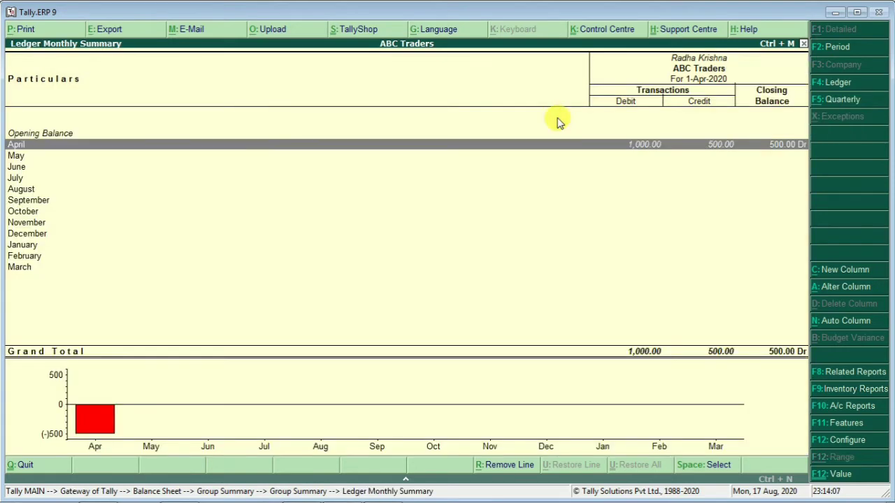
key("Return")
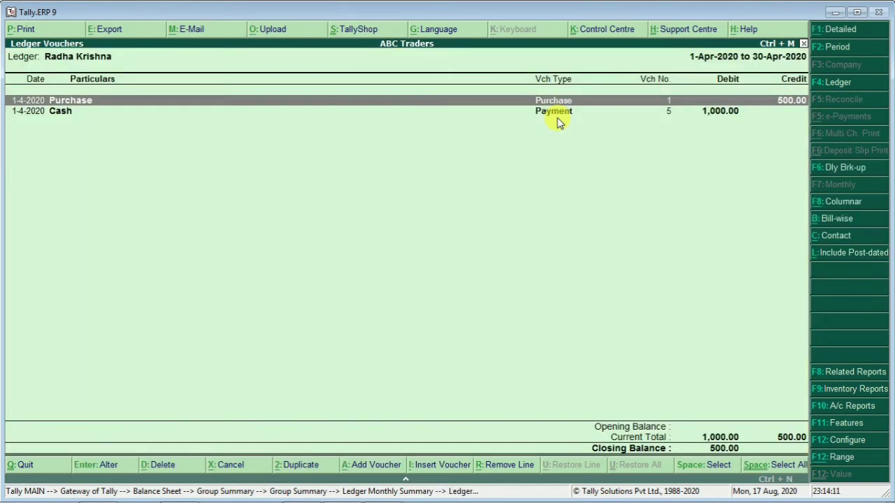
- Examine purchase voucher 1 in the creditor's ledger, close it without changes, highlight the payment entry, and return to the Balance Sheet
key("Return")
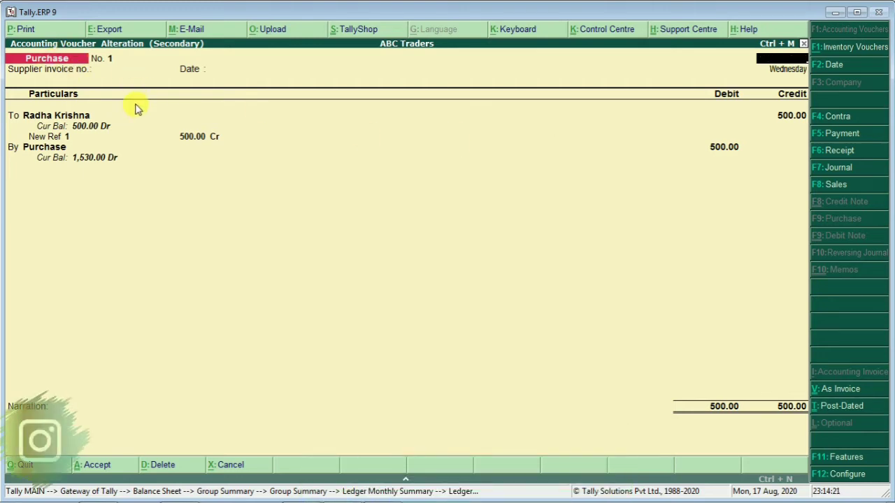
key("Escape")
key("Return")
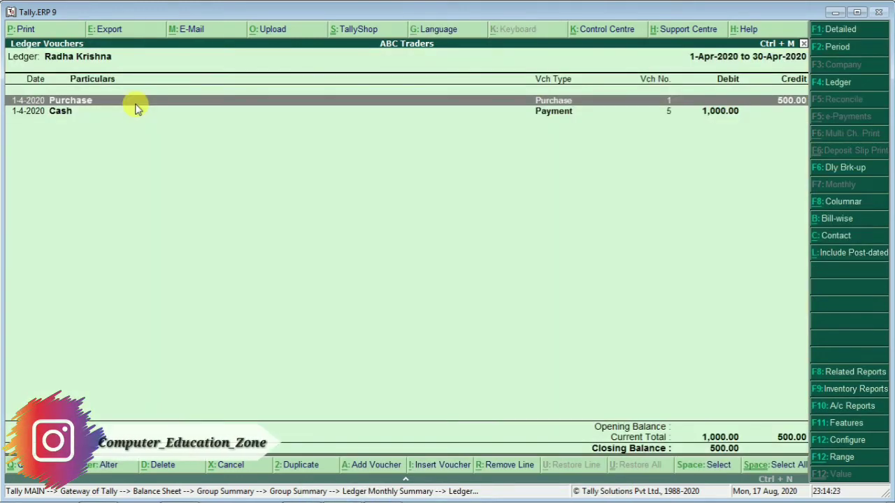
key("Down")
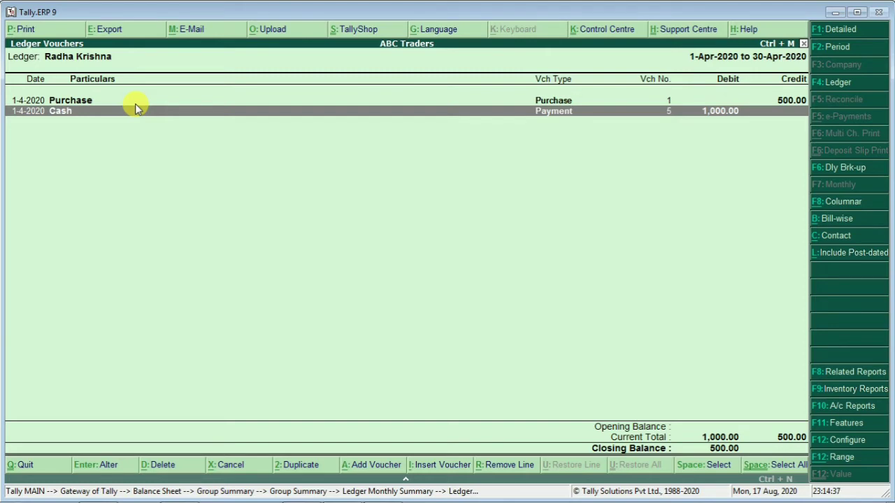
key("Escape")
key("Escape")
key("Escape")
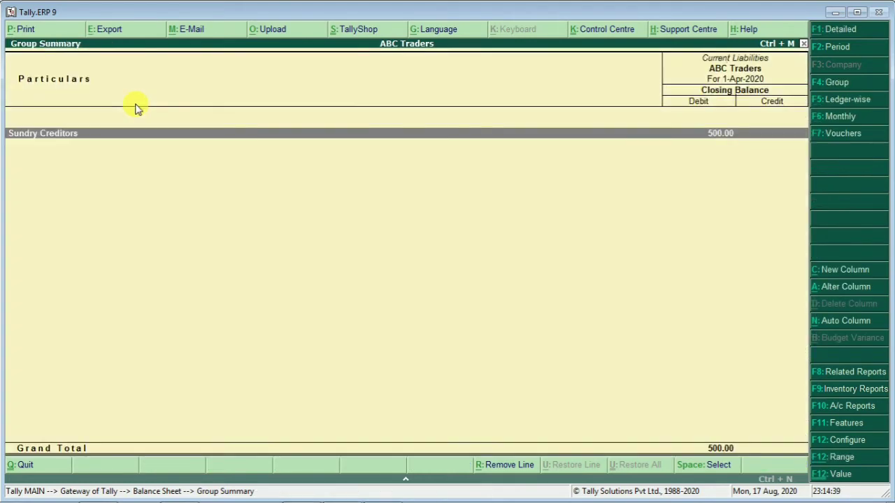
key("Escape")
- Drill down from Fixed Assets to the Furniture ledger's payment voucher 2, examine its entries, and return to the Balance Sheet
key("Down")
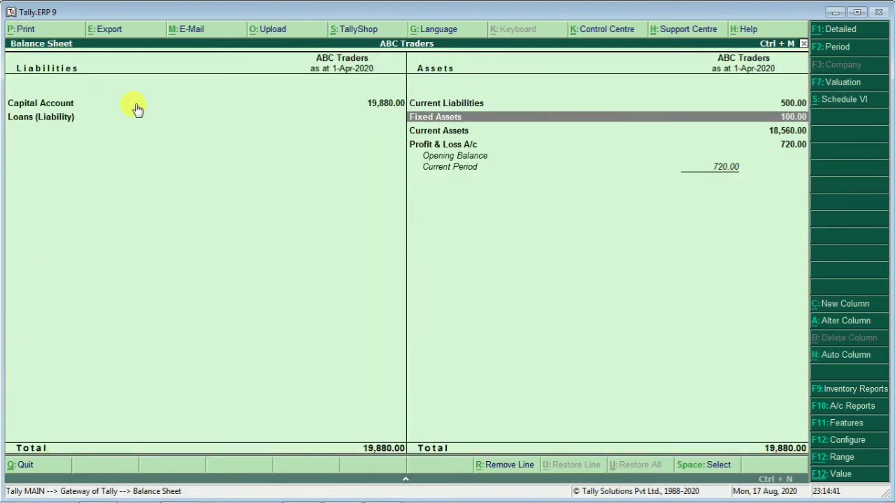
key("Return")
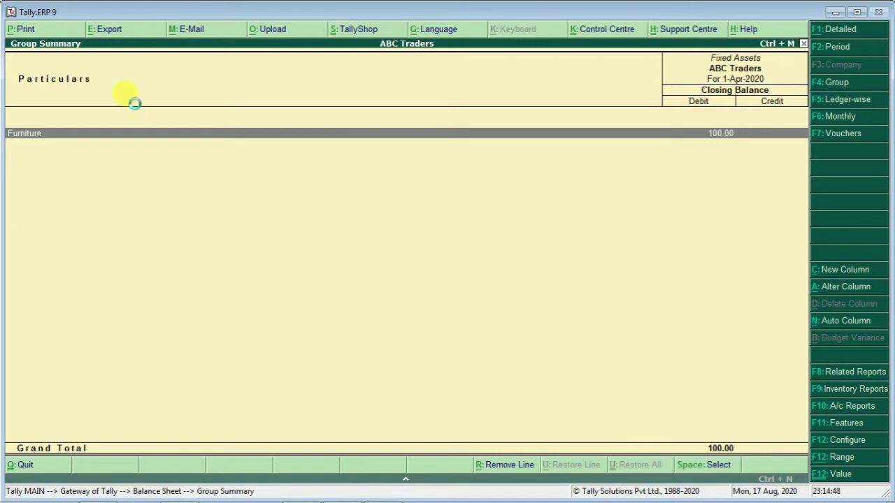
key("Return")
key("Return")
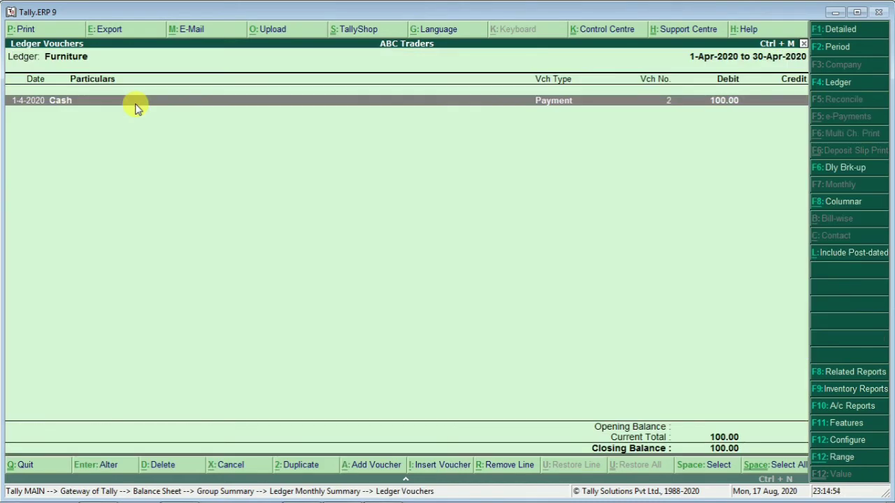
left_click(713, 105)
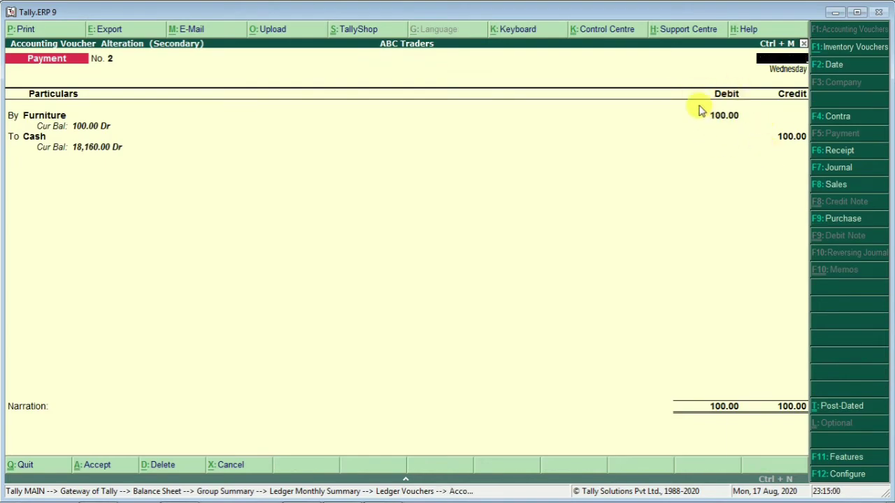
key("Escape")
key("Escape")
key("Escape")
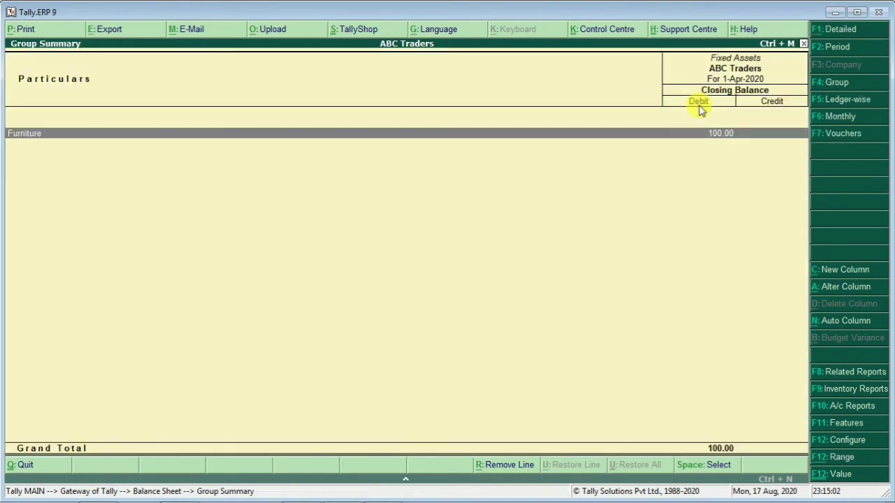
key("Escape")
- Drill down from Current Assets through Sundry Debtors to the debtor's April ledger vouchers
key("Down")
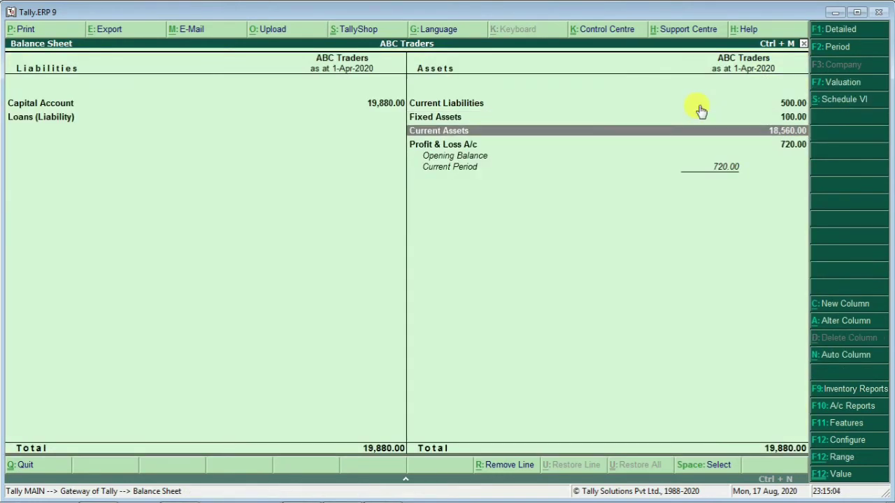
key("Return")
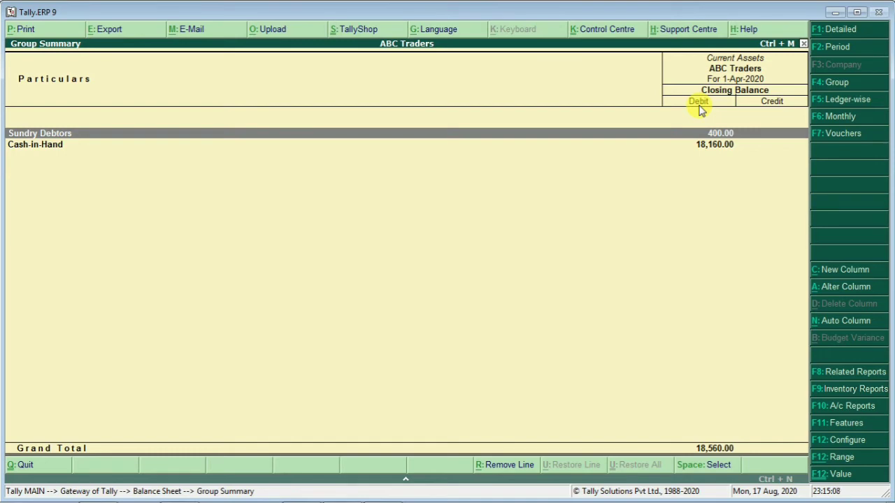
key("Return")
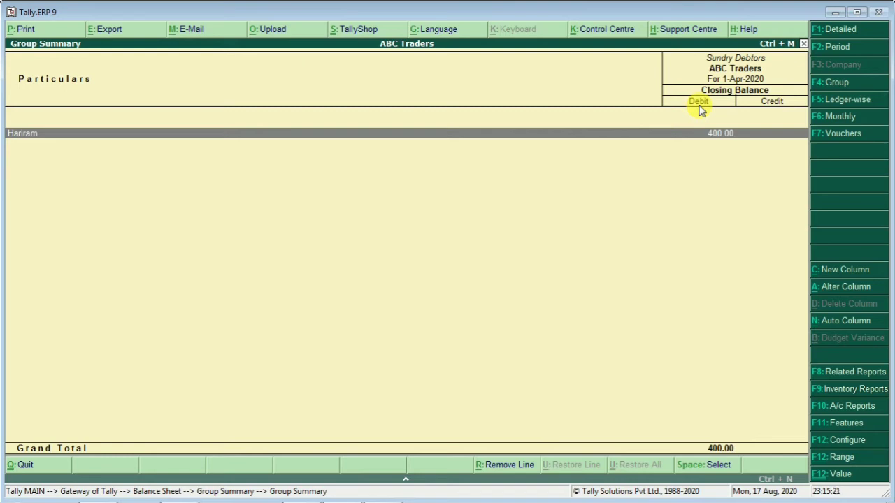
key("Return")
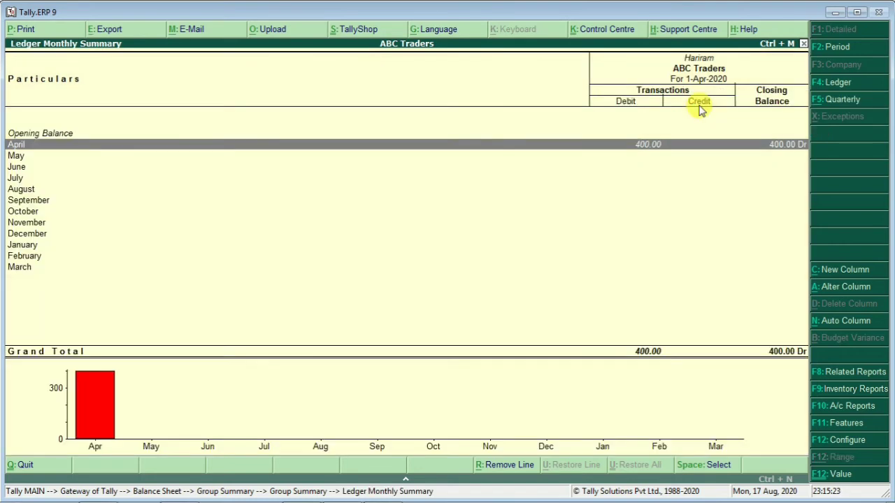
key("Return")
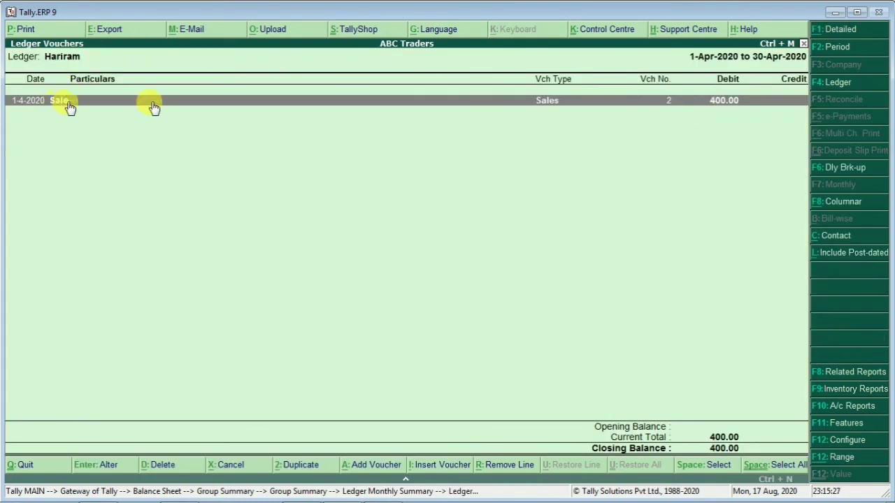
- Examine sales voucher 2 in the debtor's ledger and close it without changes
left_click(557, 102)
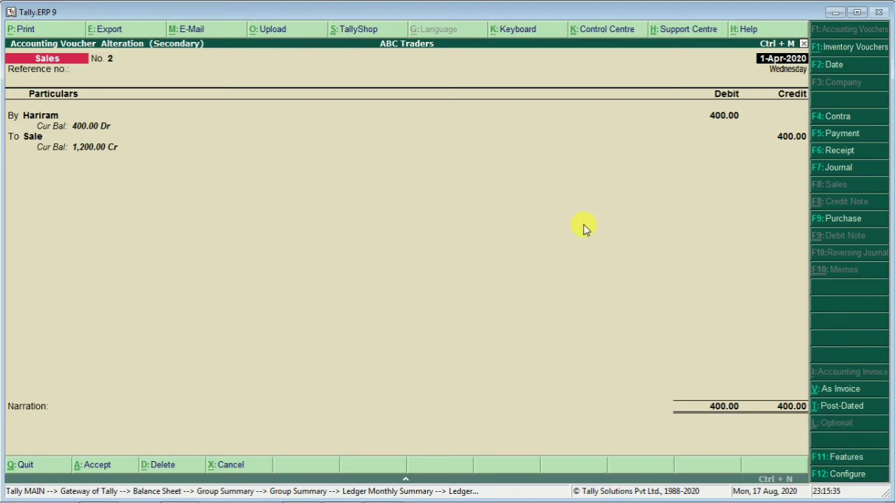
key("Escape")
key("Return")
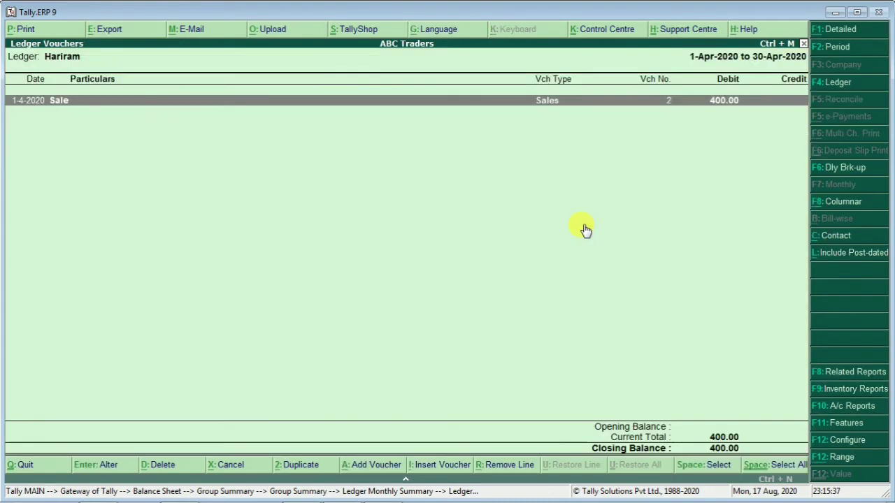
- Return to the Current Assets summary and drill down through Cash-in-Hand to the Cash ledger's April vouchers
key("Escape")
key("Escape")
key("Escape")
key("Down")
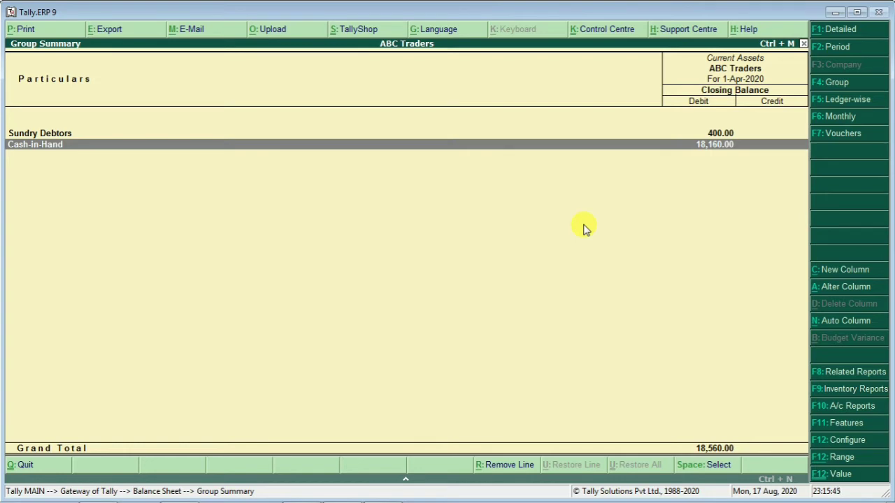
key("Return")
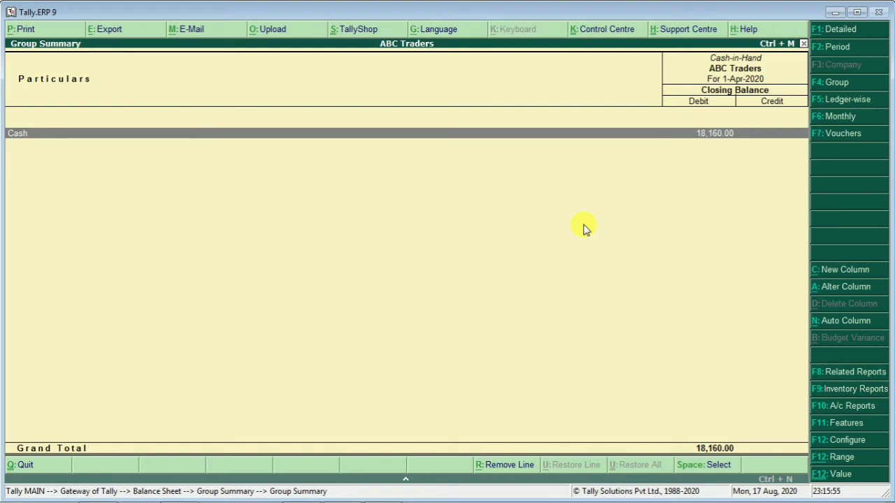
key("Return")
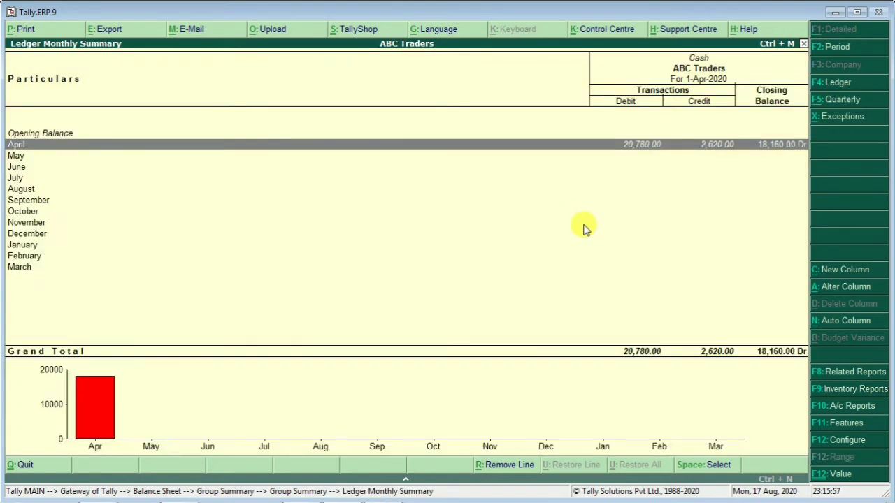
key("Return")
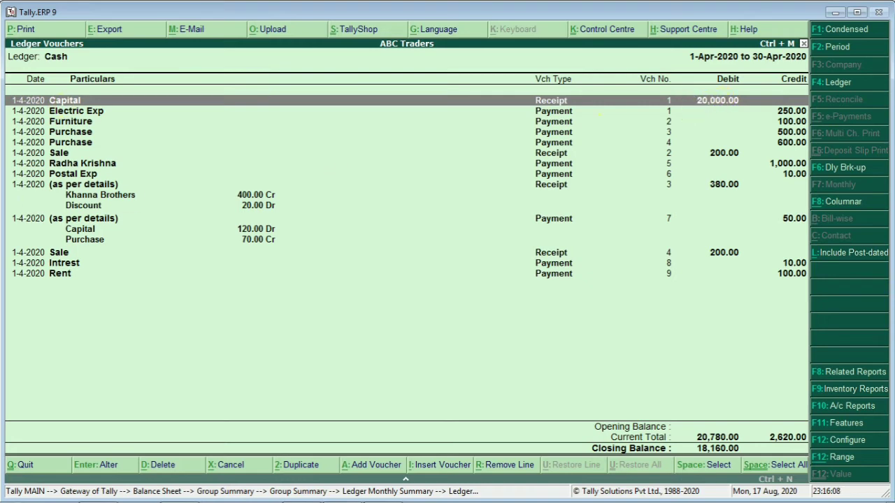
- Review the Cash ledger entries one by one from the Electric Exp payment 1 to the Postal Exp payment 6
key("Down")
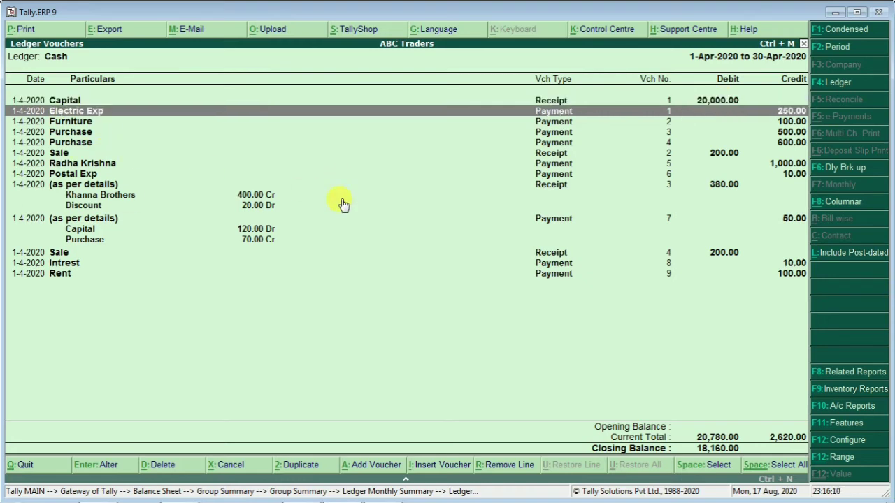
left_click(776, 121)
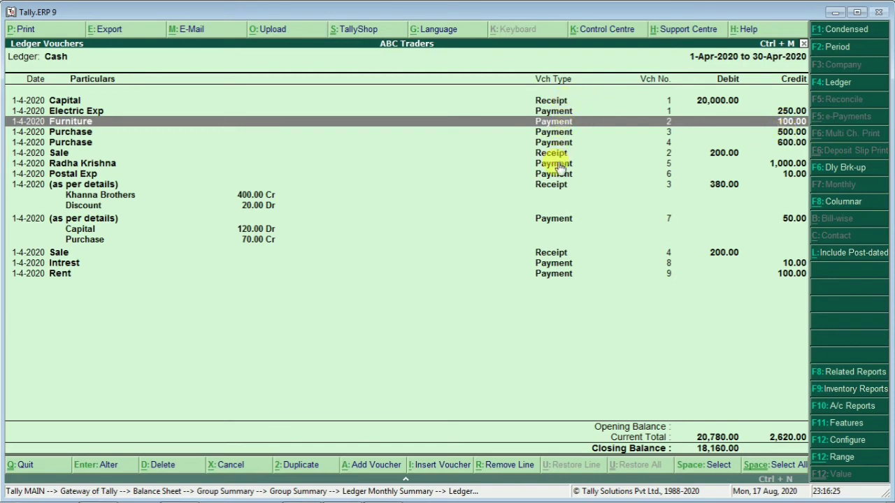
left_click(787, 133)
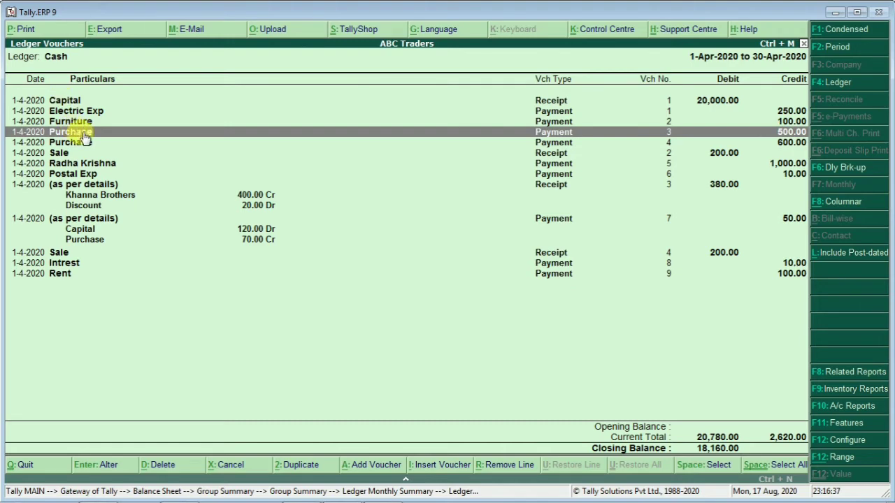
key("Down")
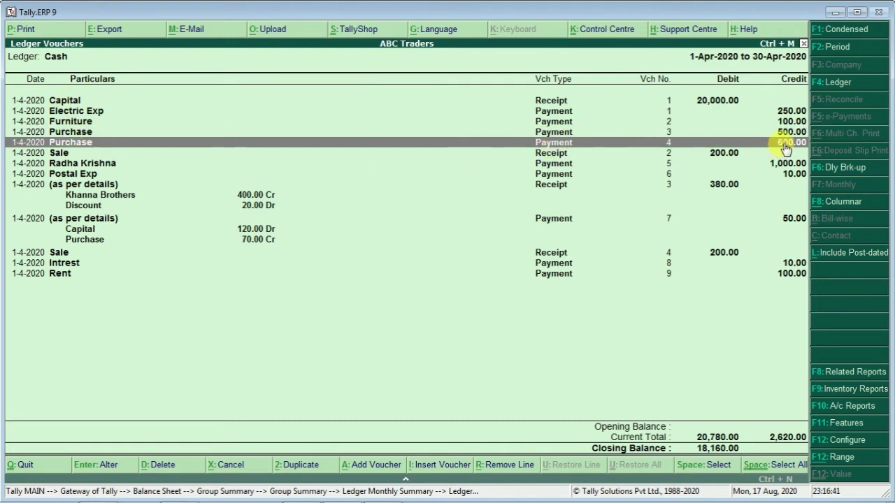
key("Down")
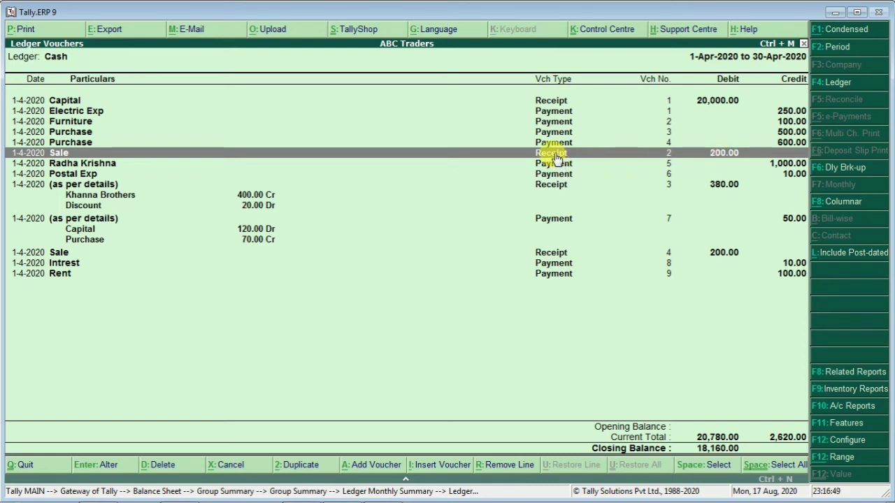
key("Down")
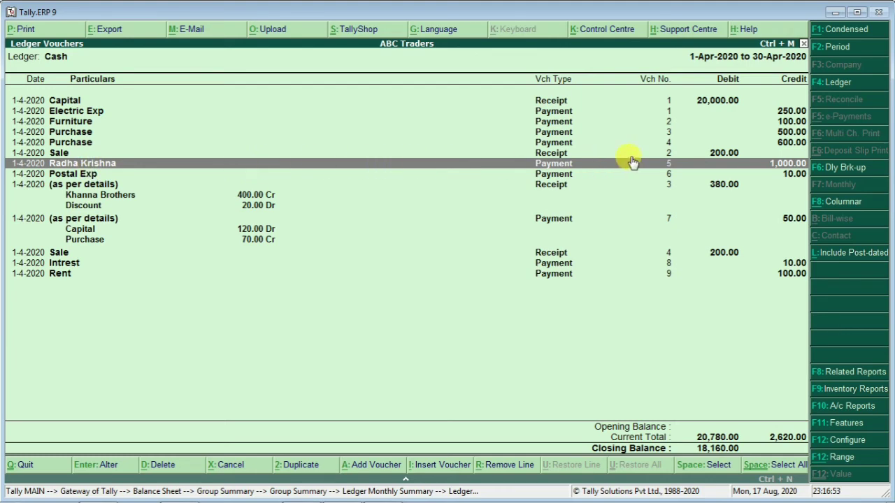
left_click(566, 179)
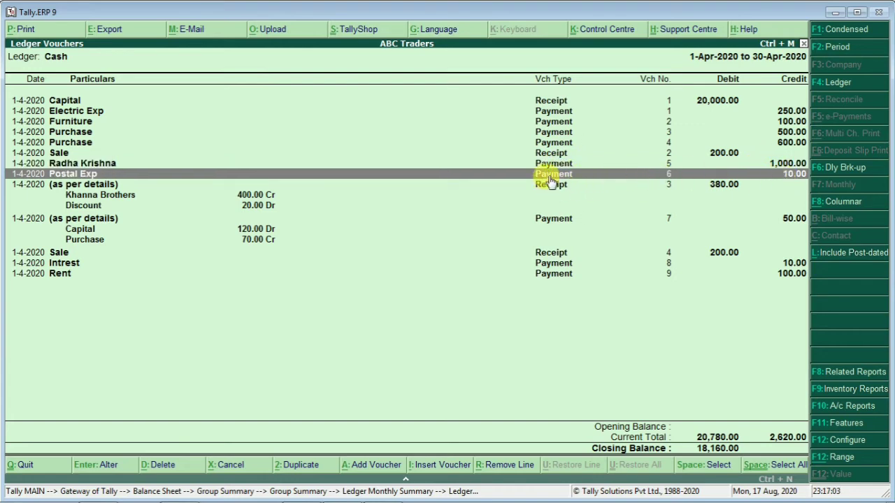
- Examine receipt voucher 3 with its discount entry in the Cash ledger and close it without changes
key("Down")
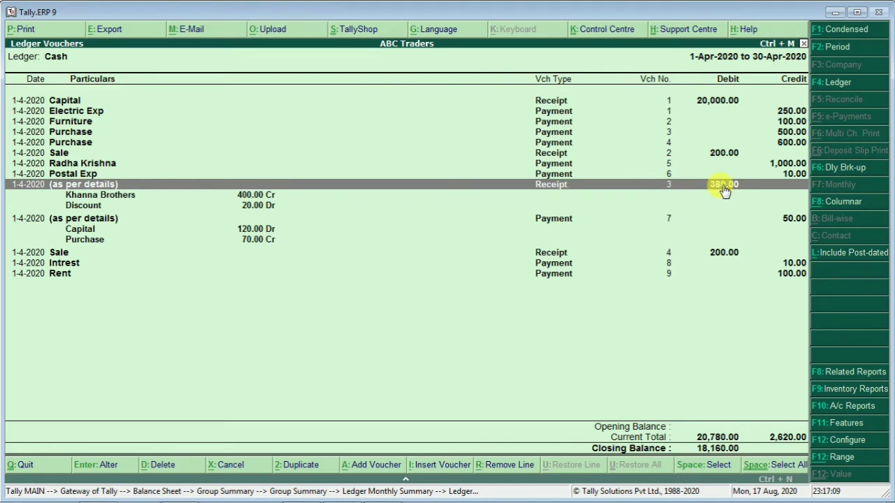
key("Return")
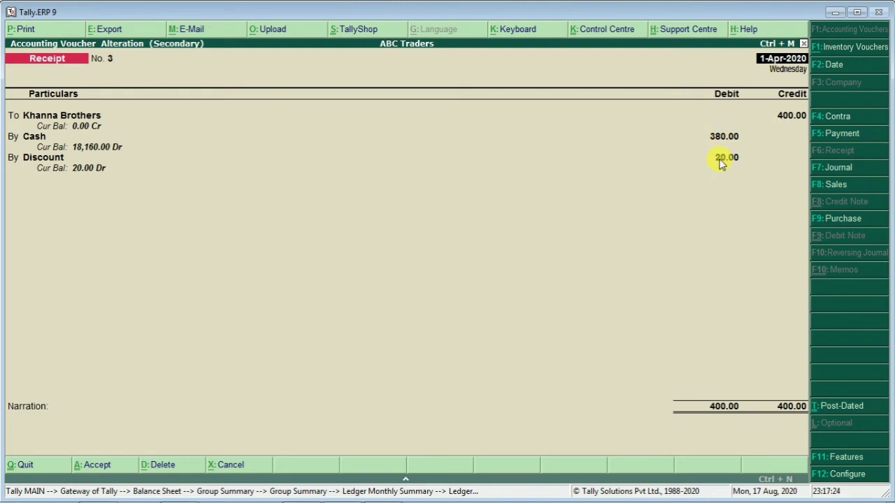
key("Escape")
key("Return")
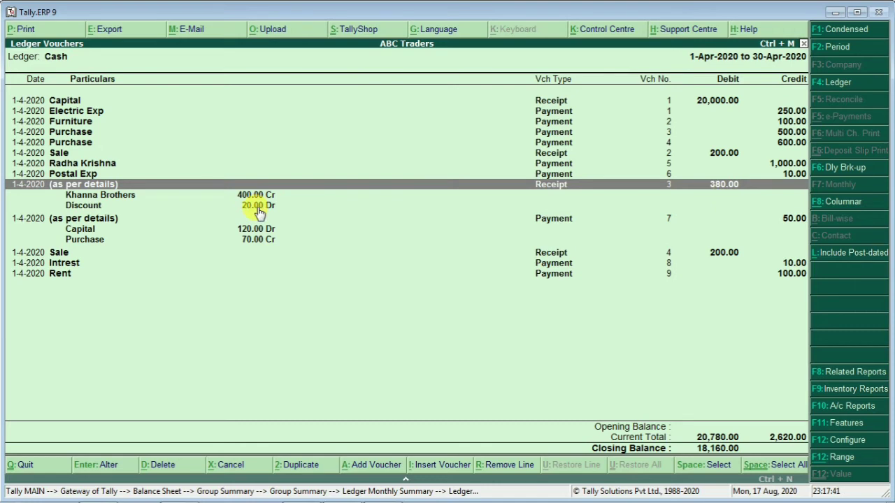
- Examine payment voucher 7 with its Capital and Purchase entries in the Cash ledger and close it without changes
key("Down")
key("Down")
key("Down")
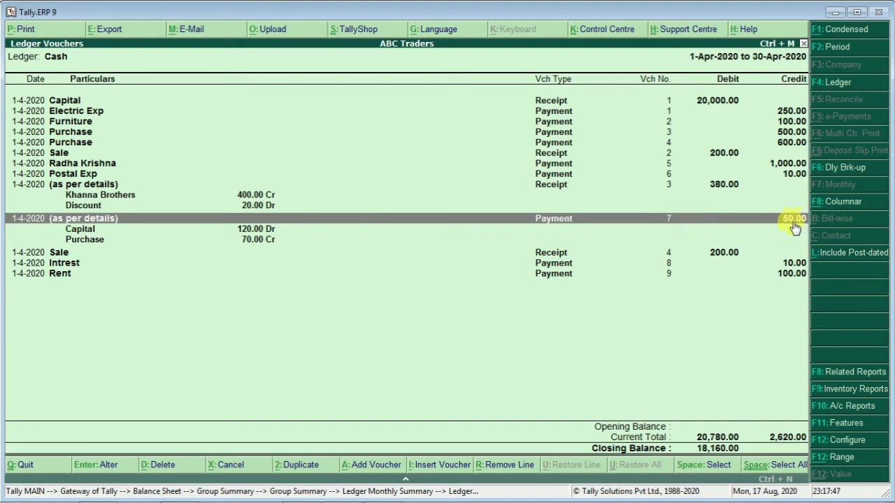
key("Return")
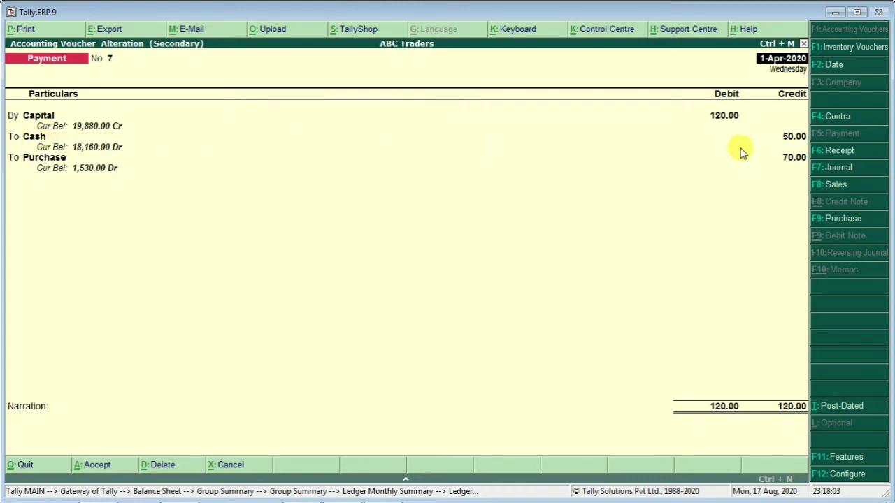
key("Escape")
key("y")
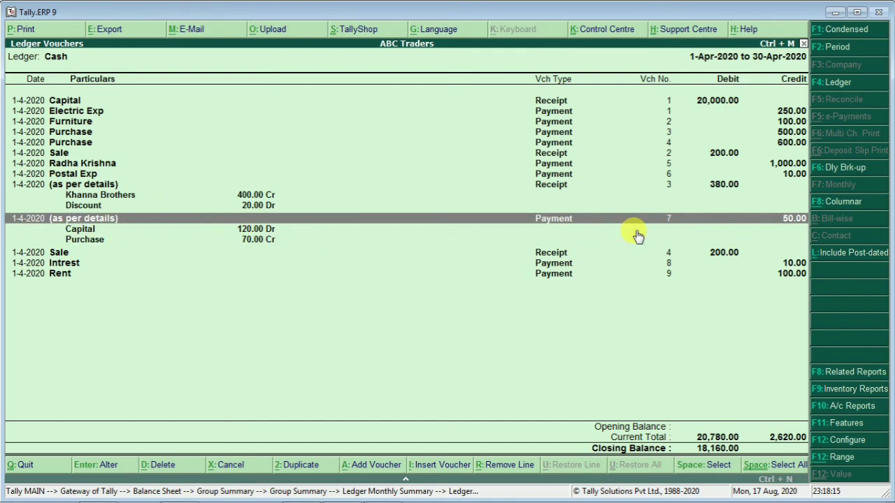
- Review the remaining Cash ledger entries: Sale receipt 4, Intrest payment 8 and Rent payment 9
key("Down")
key("Down")
key("Down")
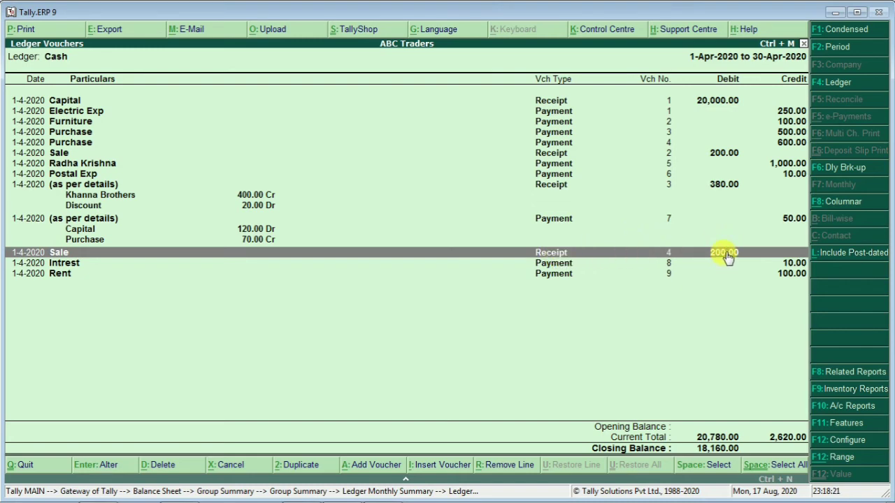
key("Down")
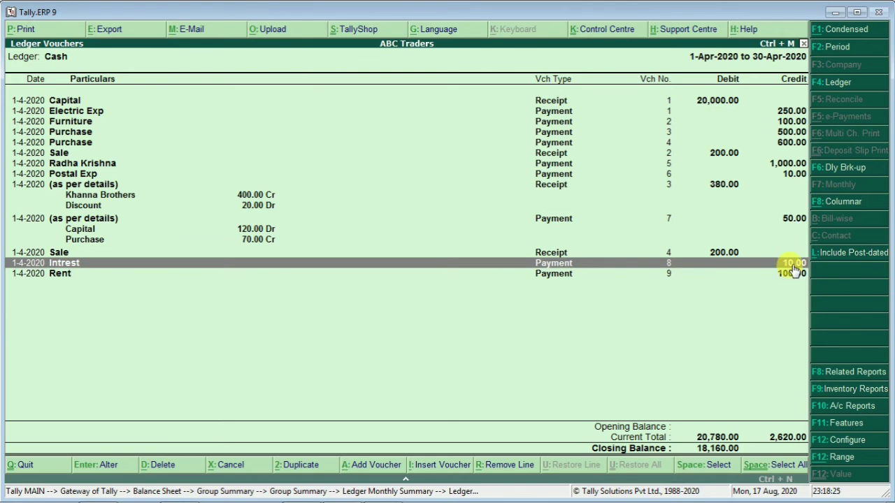
key("Down")
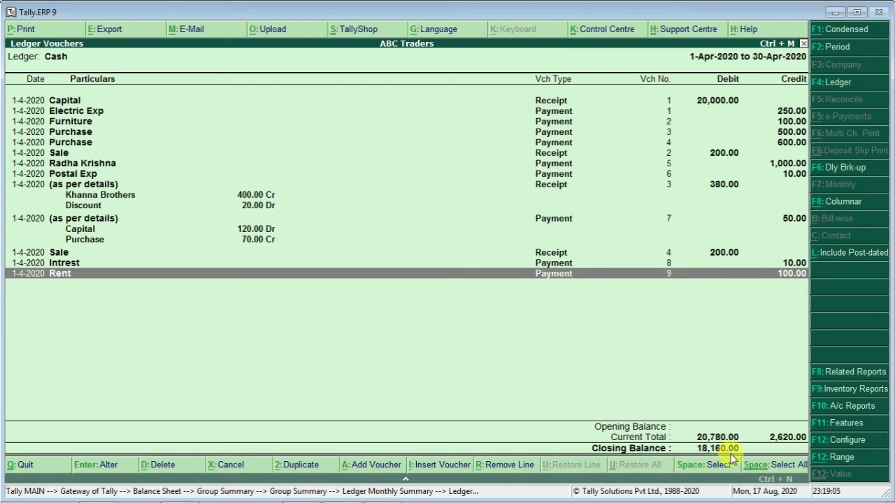
- Return from the Cash ledger to the Balance Sheet and drill down into Profit & Loss A/c
key("Escape")
key("Escape")
key("Escape")
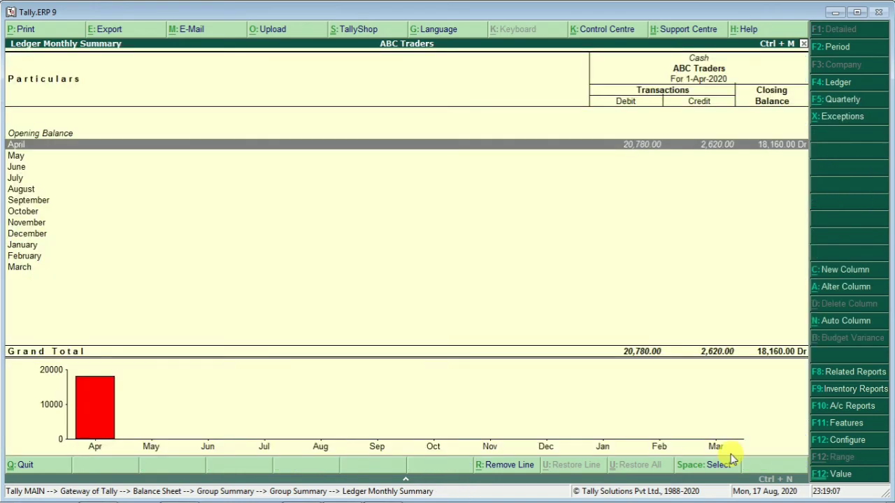
key("Escape")
key("Down")
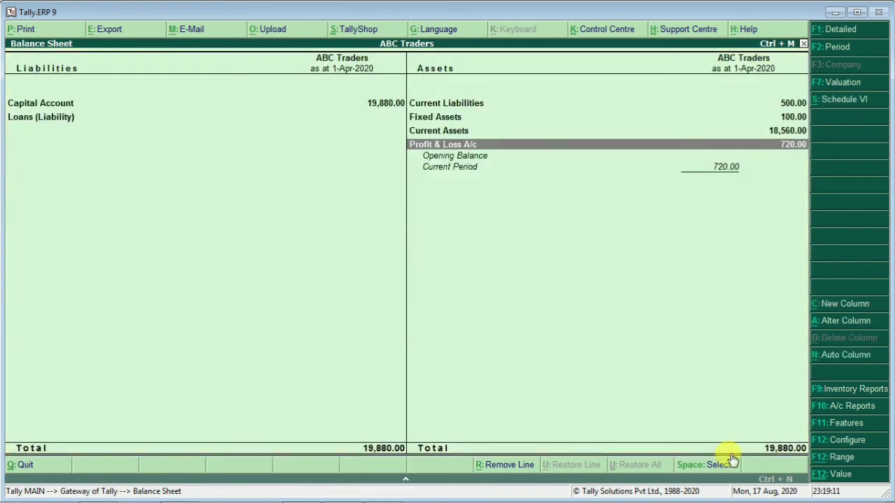
key("Return")
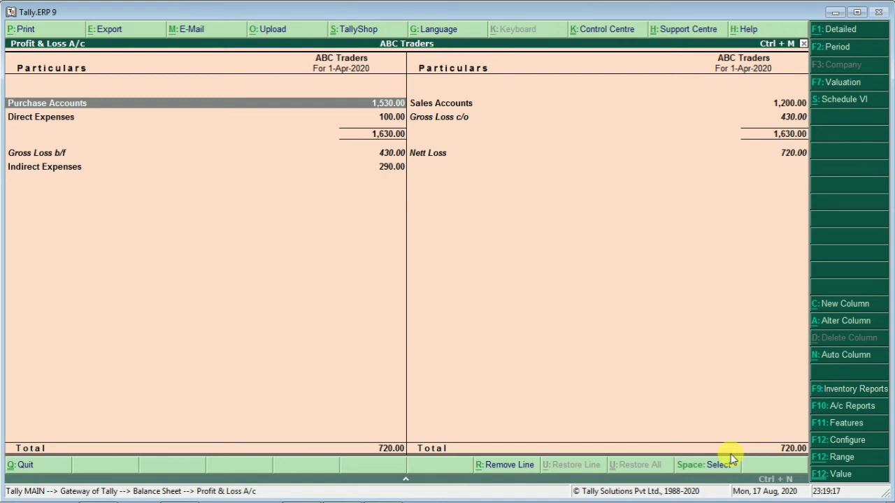
- Highlight Sales Accounts, then examine the ledgers under Direct Expenses and return to the Profit & Loss A/c
key("Right")
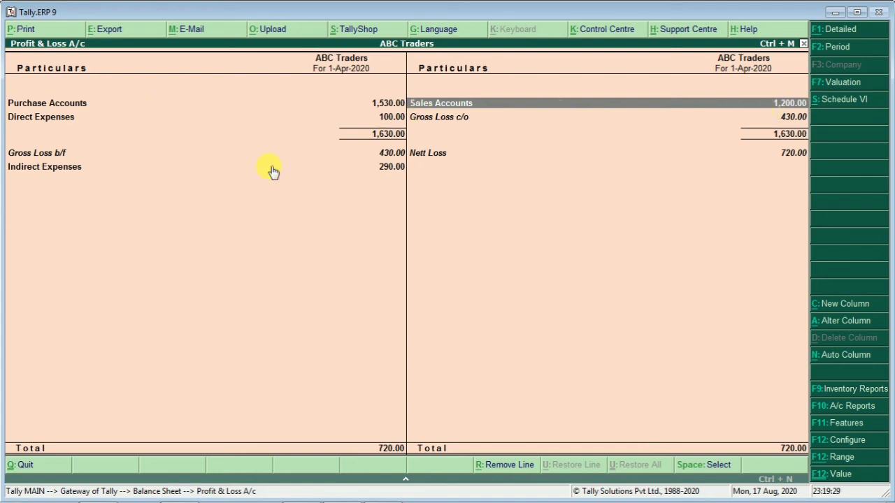
left_click(389, 118)
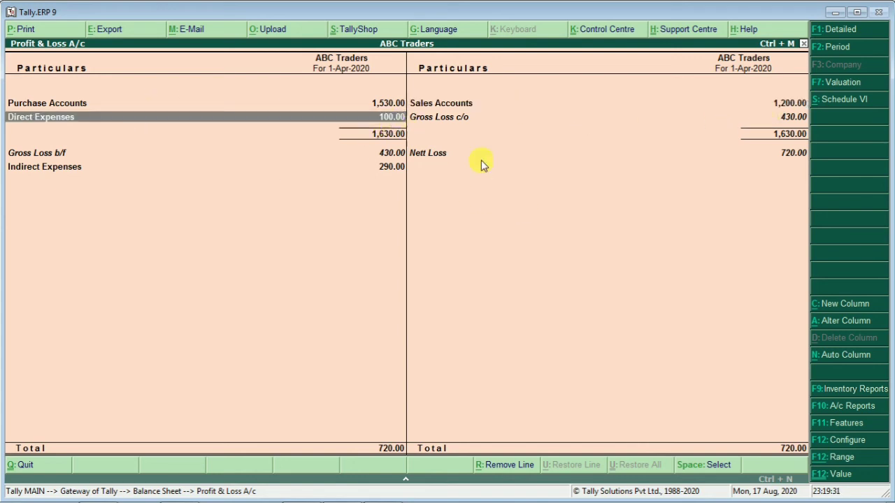
key("Return")
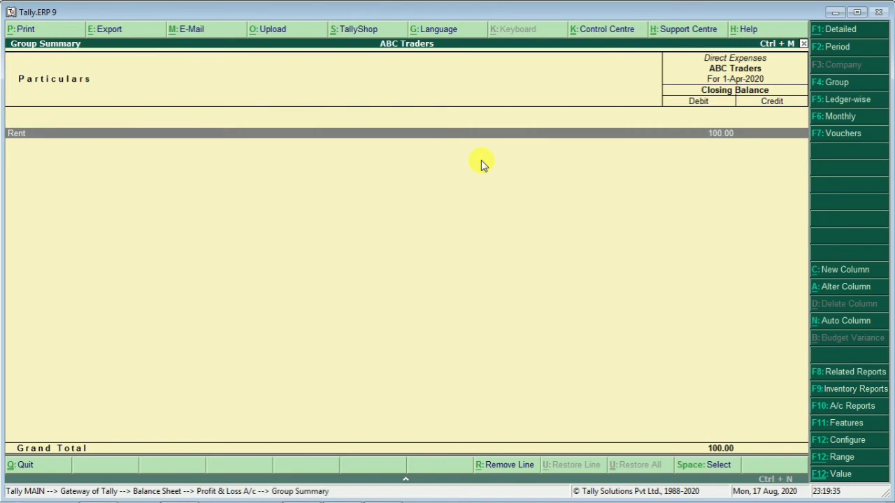
key("Escape")
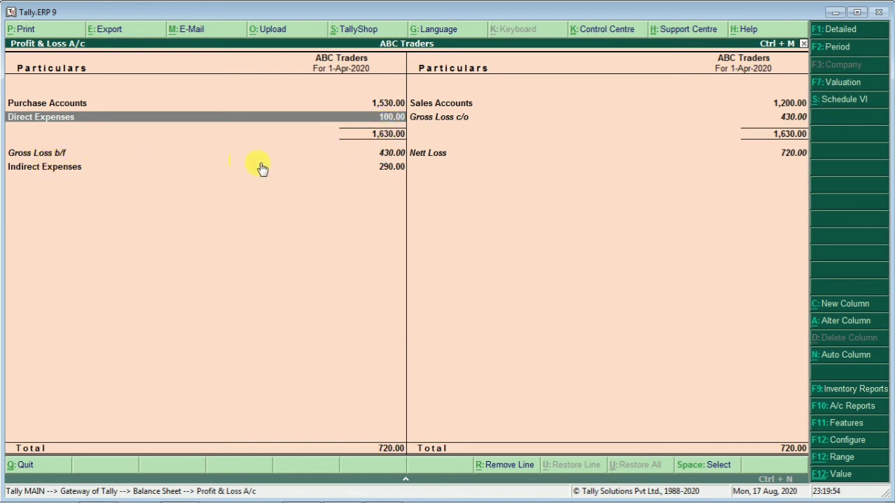
- Check Gross Loss b/f, then drill down from Indirect Expenses to the Discount ledger's April vouchers
left_click(393, 154)
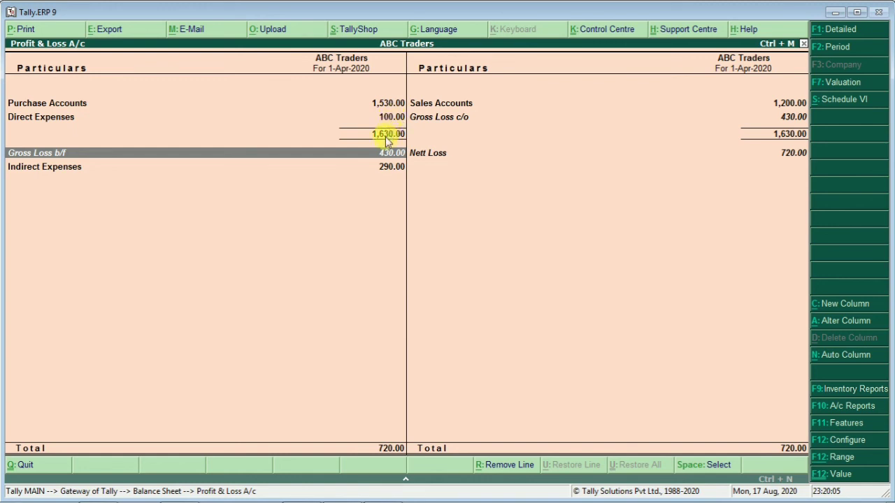
left_click(391, 168)
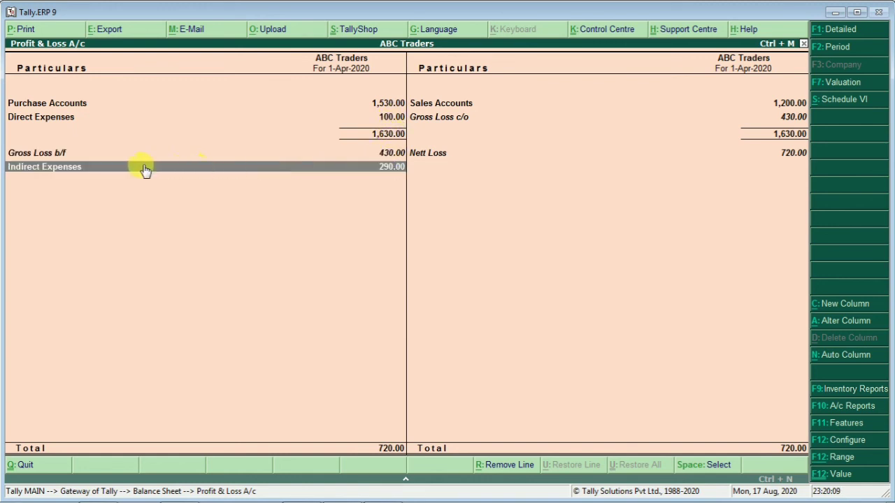
key("Return")
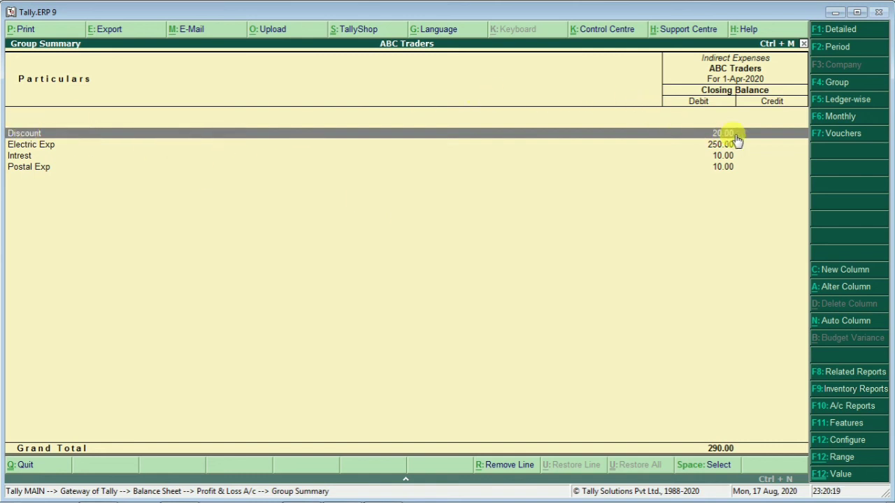
key("Return")
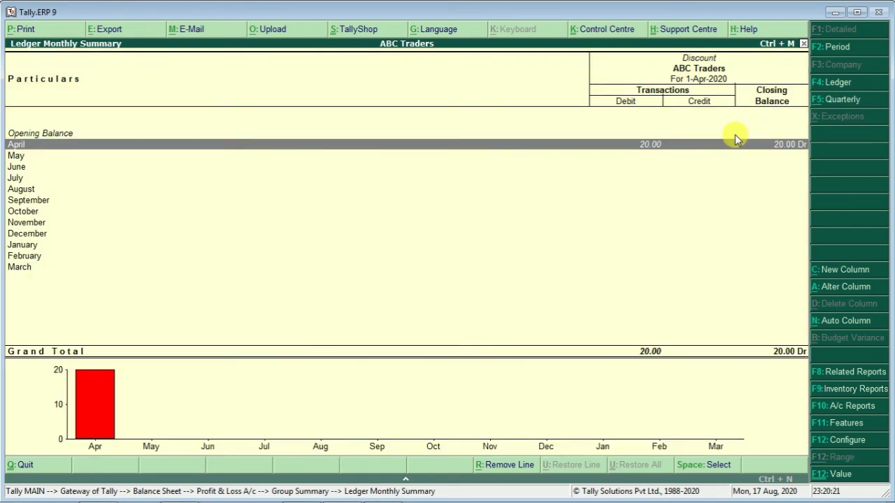
key("Return")
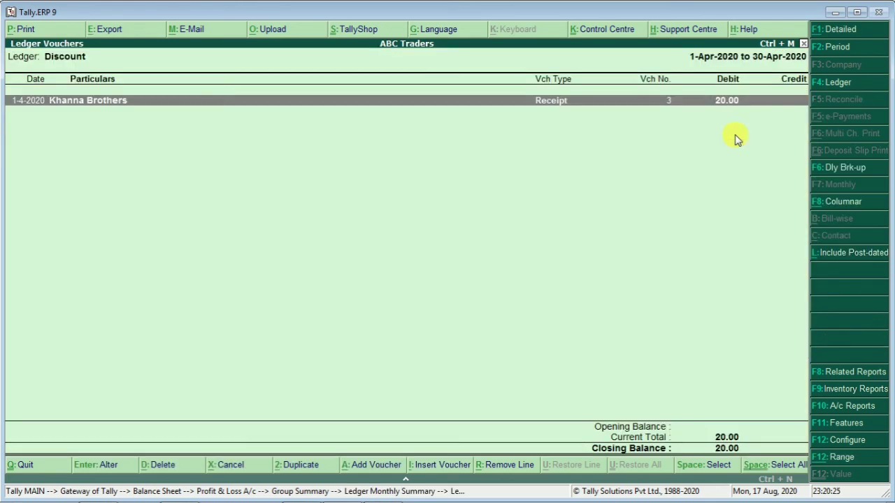
- Return to the Indirect Expenses summary and review the Electric Exp, Intrest and Postal Exp ledgers
key("Escape")
key("Escape")
key("Down")
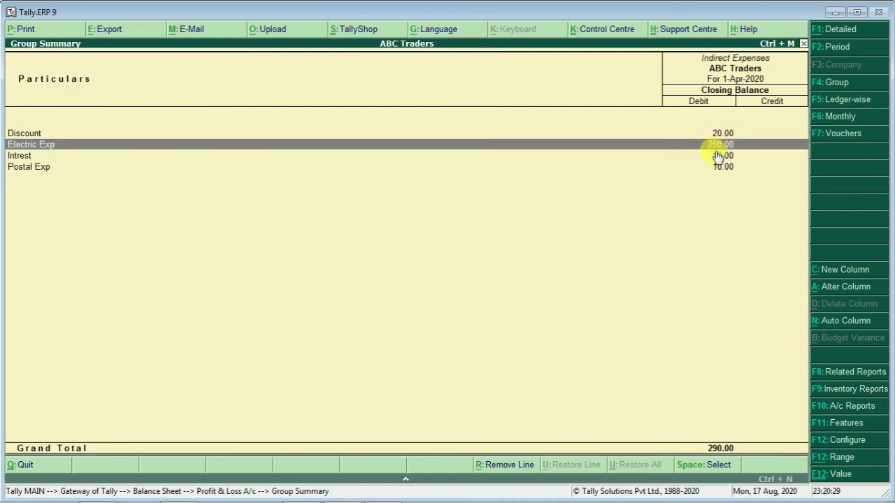
left_click(717, 157)
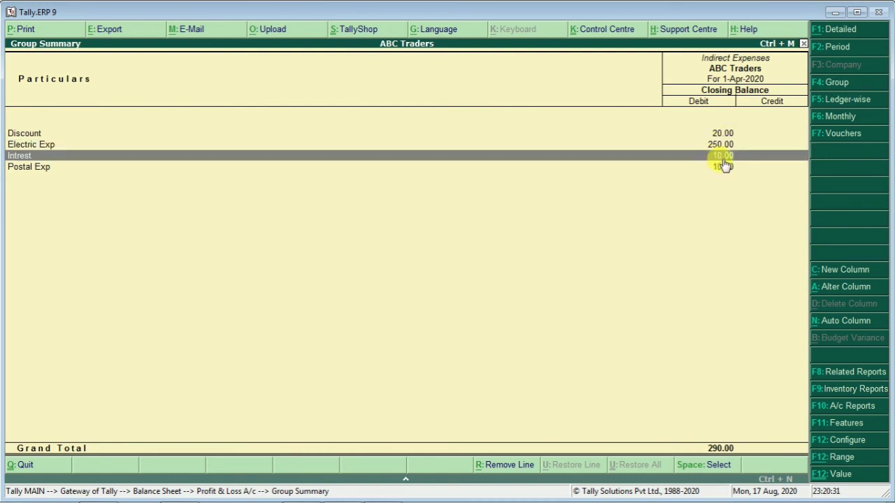
left_click(718, 168)
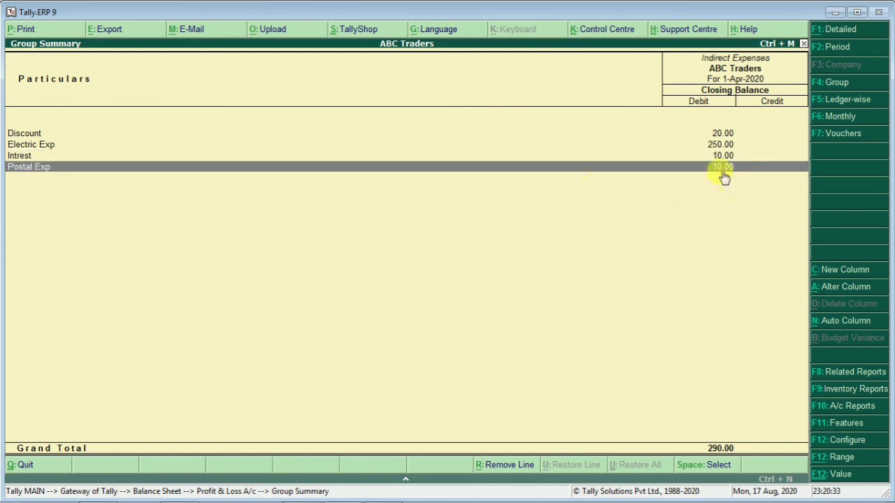
- Return to the Balance Sheet and compare the liabilities side with the assets side
key("Escape")
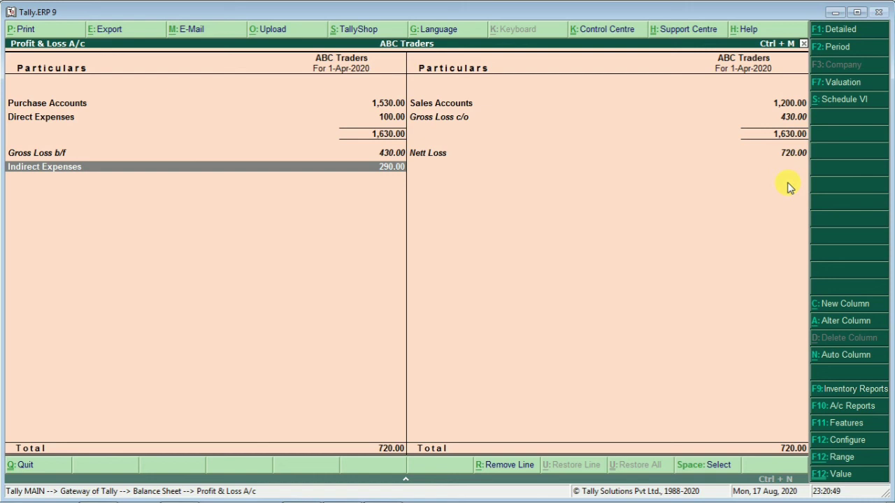
key("Escape")
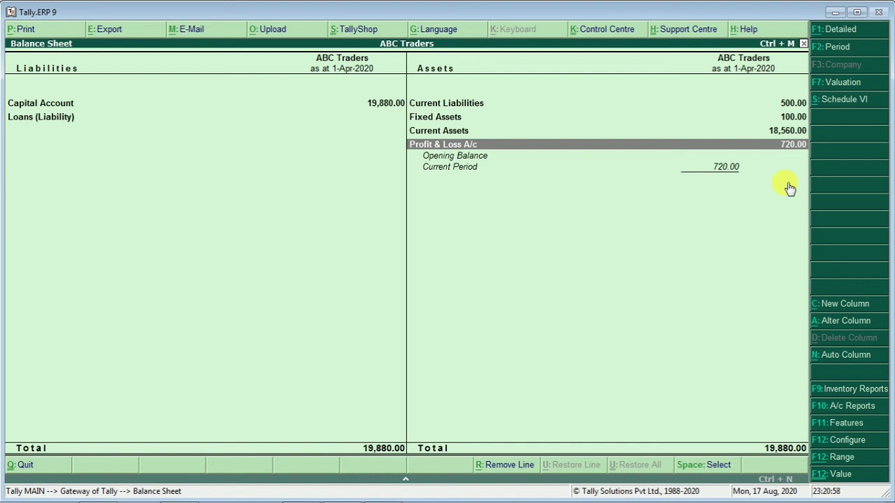
key("Left")
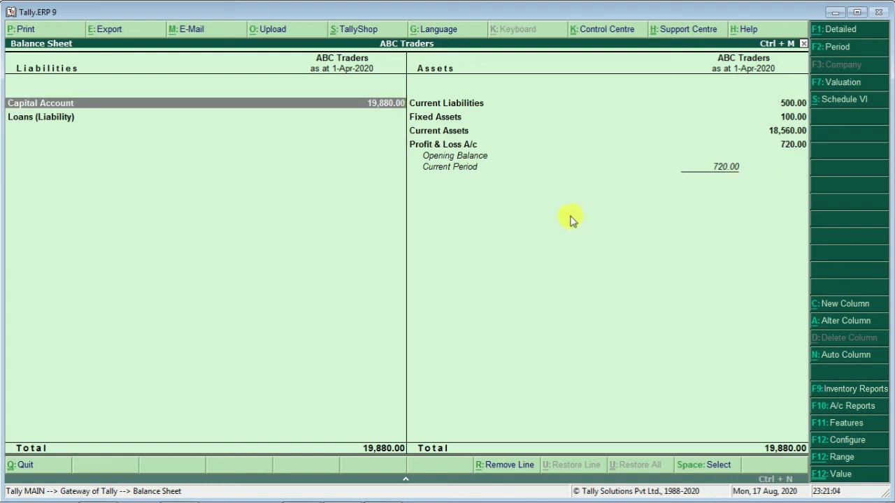
key("Right")
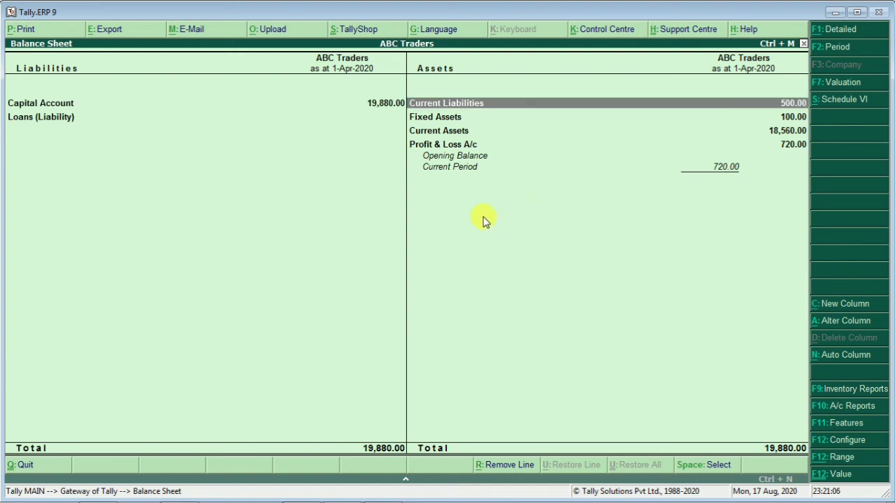